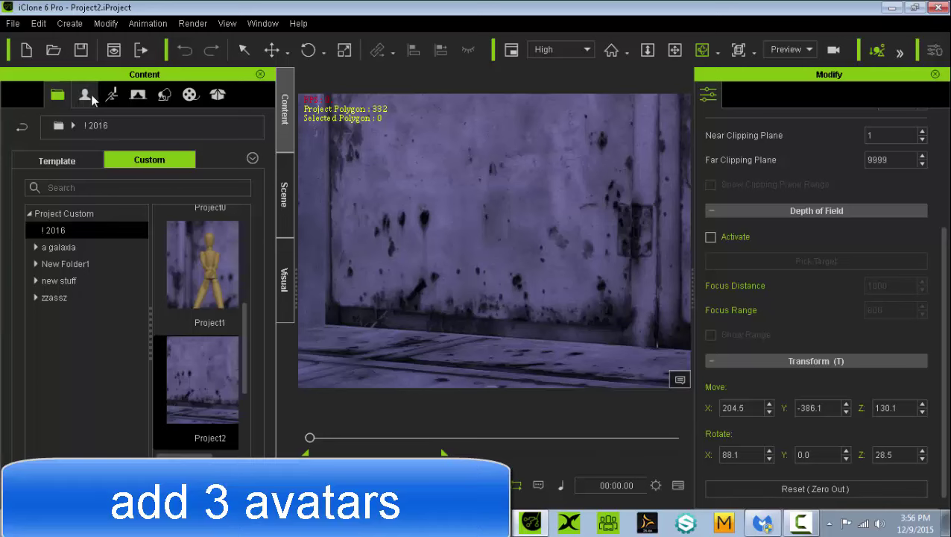
Step: Add three Dummy avatars to the scene, one at the origin and two standing behind it on either side
left_click(90, 94)
double_click(202, 243)
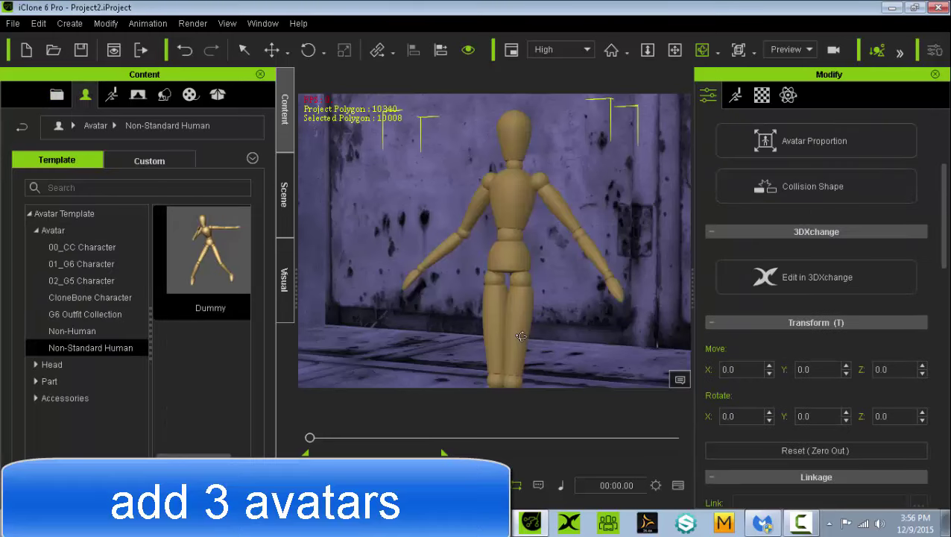
left_click_drag(209, 262, 375, 371)
left_click_drag(238, 276, 600, 380)
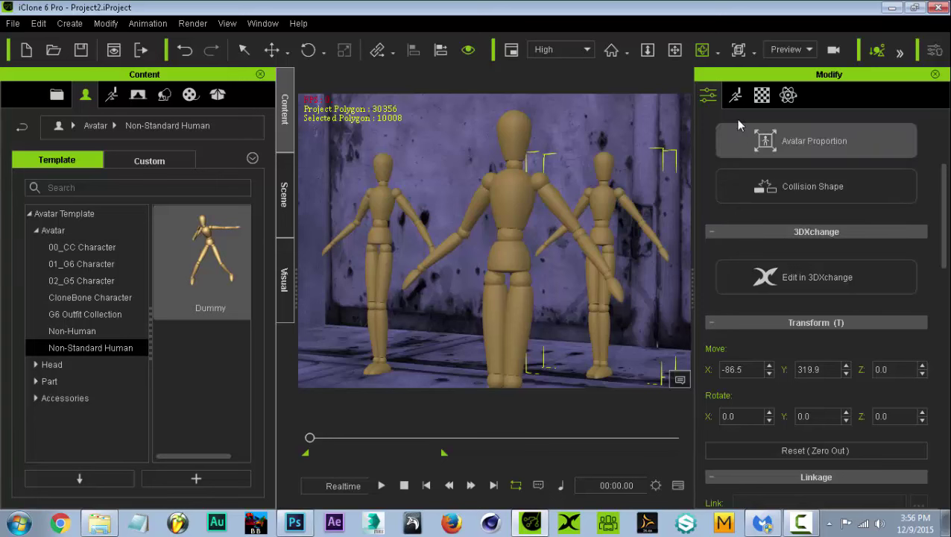
Step: Link the third dummy to the first dummy as its parent
left_click_drag(945, 260, 945, 286)
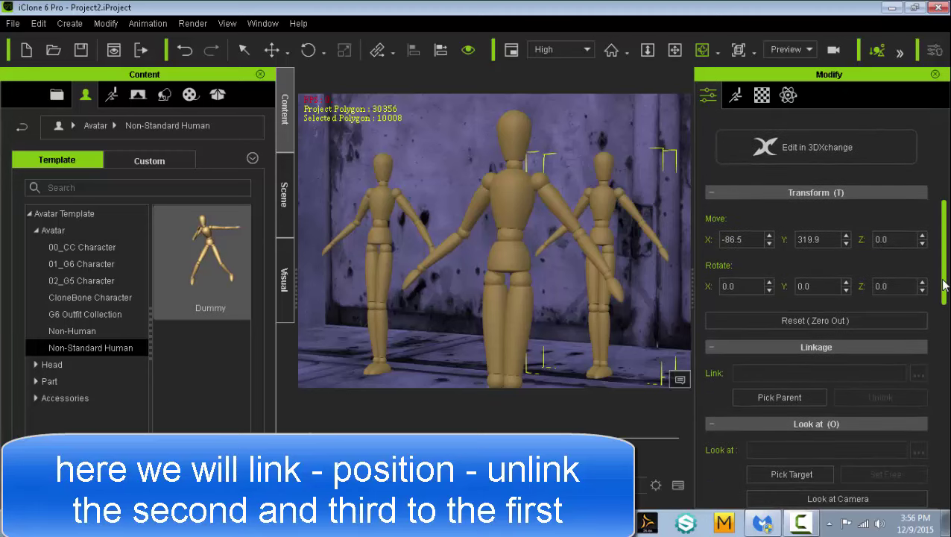
left_click(775, 392)
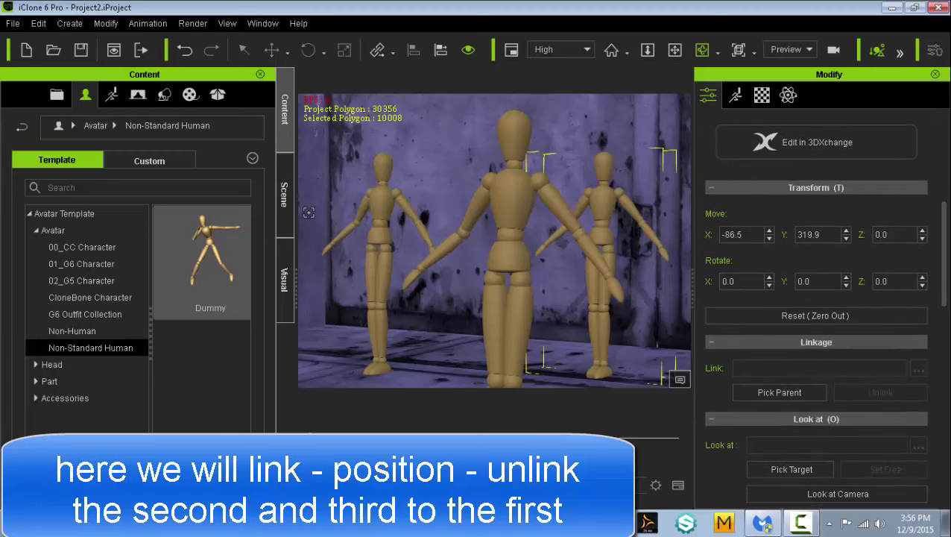
left_click(287, 200)
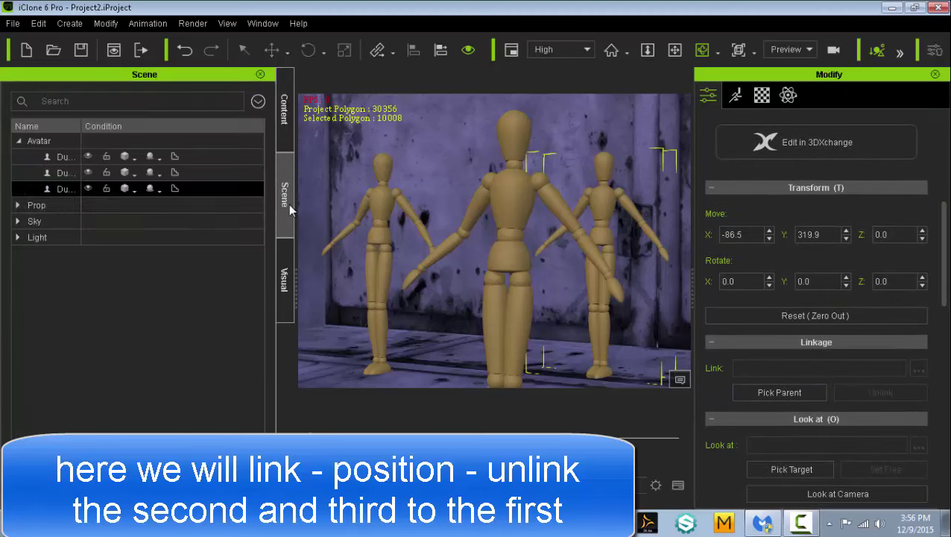
left_click(74, 157)
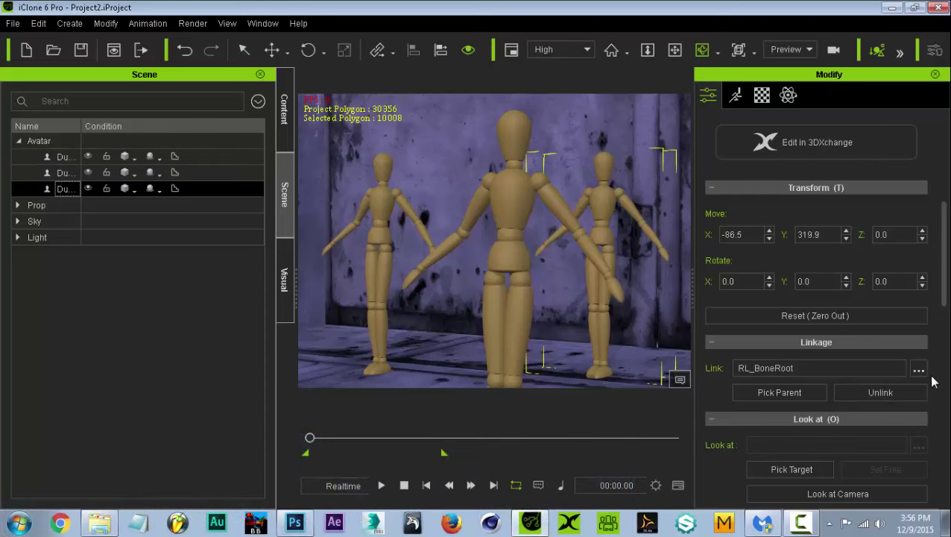
Step: Align the third dummy's position to the first dummy's RL_BoneRoot node and unlink it
left_click(919, 369)
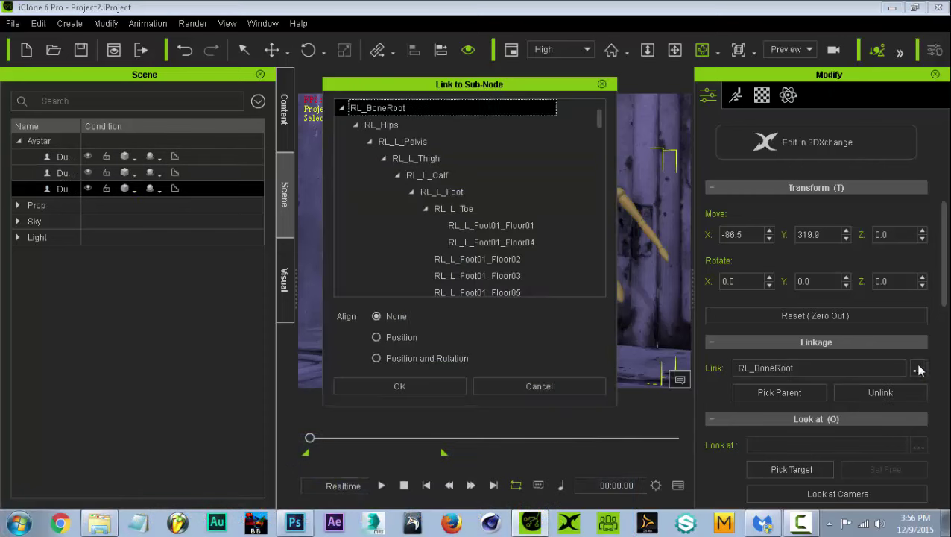
left_click(376, 337)
left_click(389, 382)
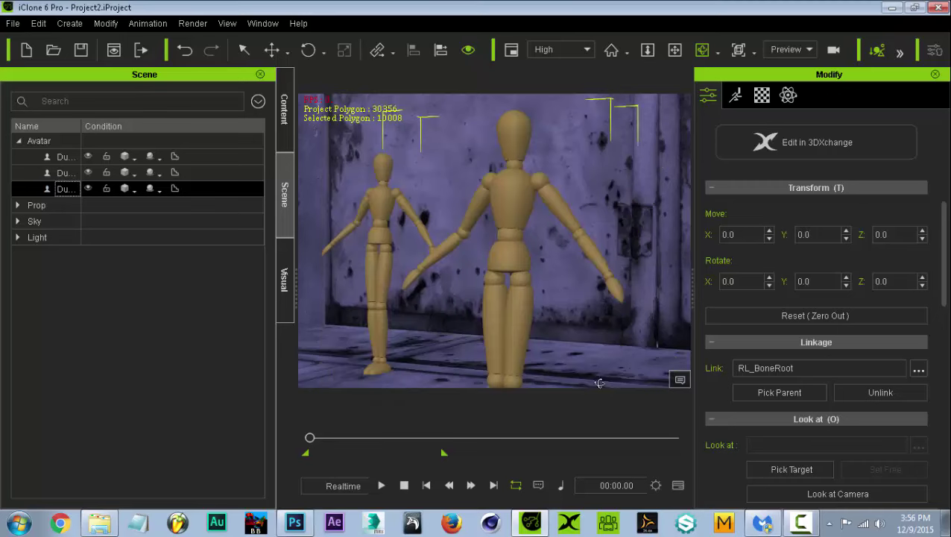
left_click(853, 395)
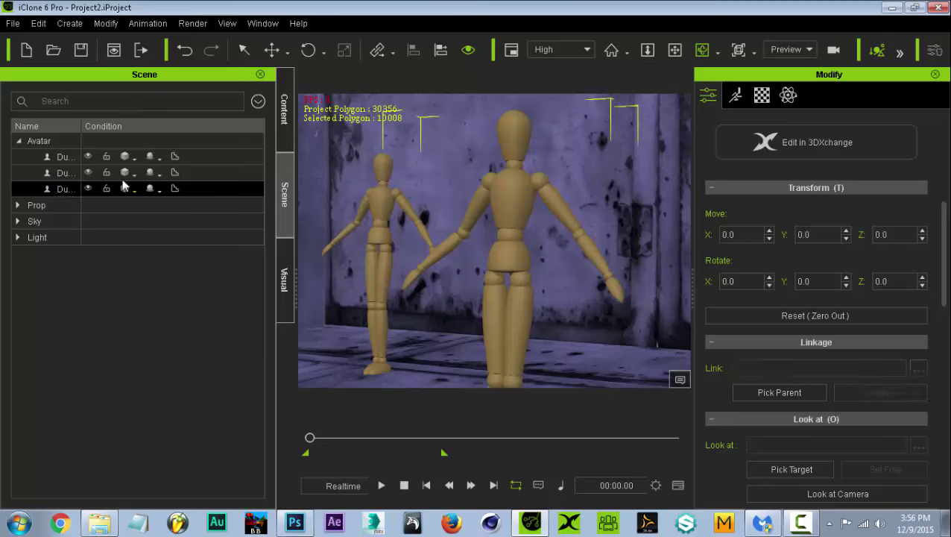
Step: Link the second dummy to the first dummy as its parent
left_click(73, 172)
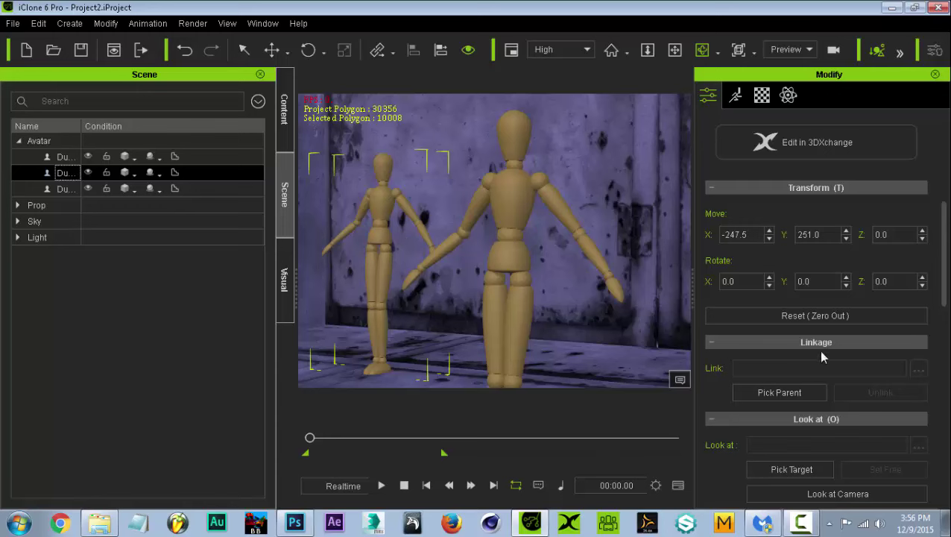
left_click(793, 391)
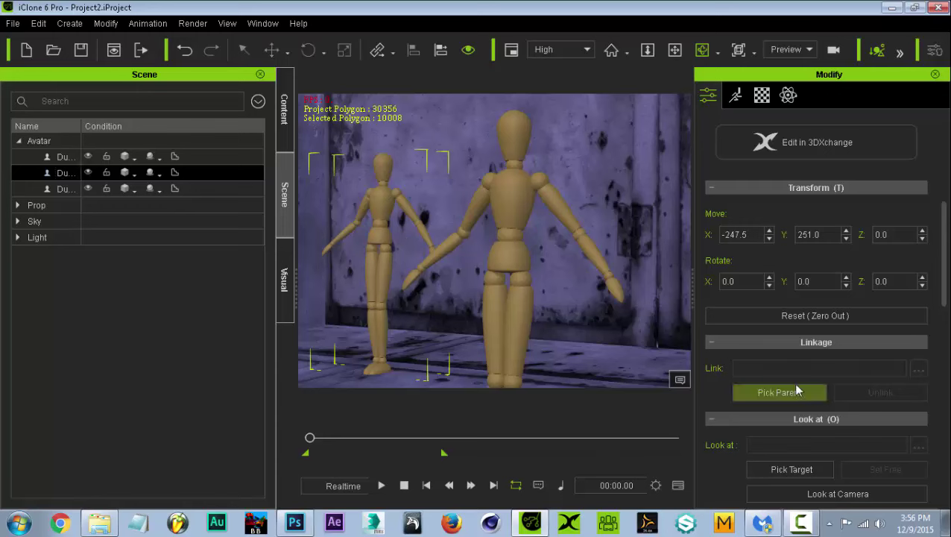
left_click(65, 158)
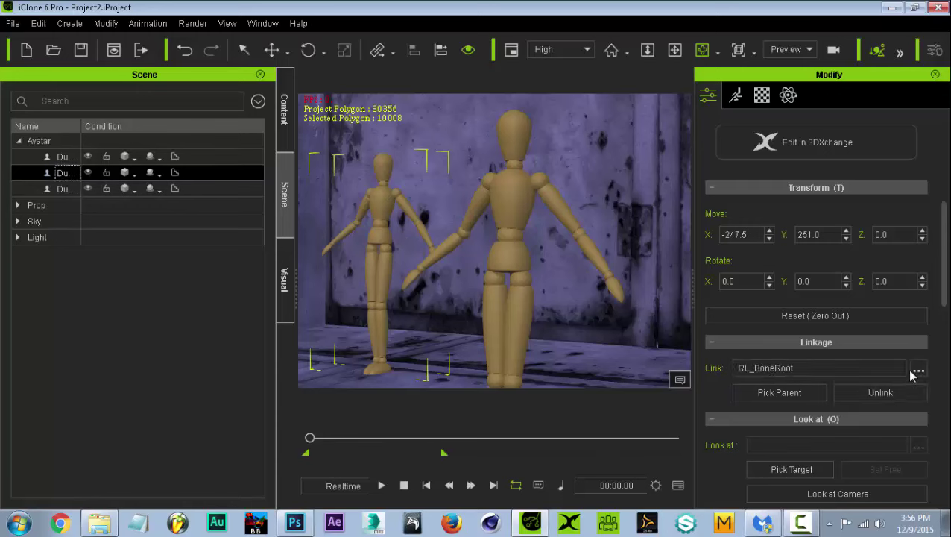
Step: Align the second dummy's position to the first dummy's RL_BoneRoot node and unlink it
left_click(917, 371)
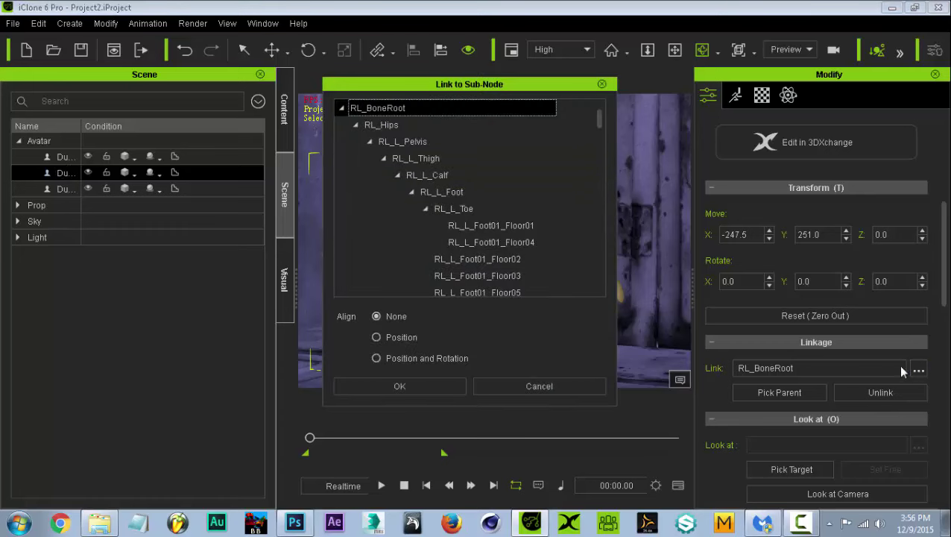
left_click(376, 336)
left_click(381, 384)
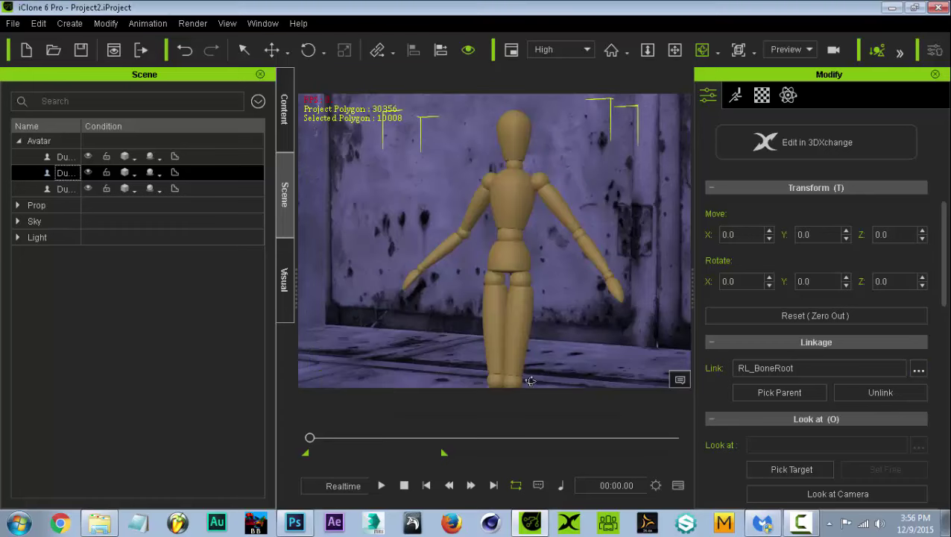
left_click(876, 393)
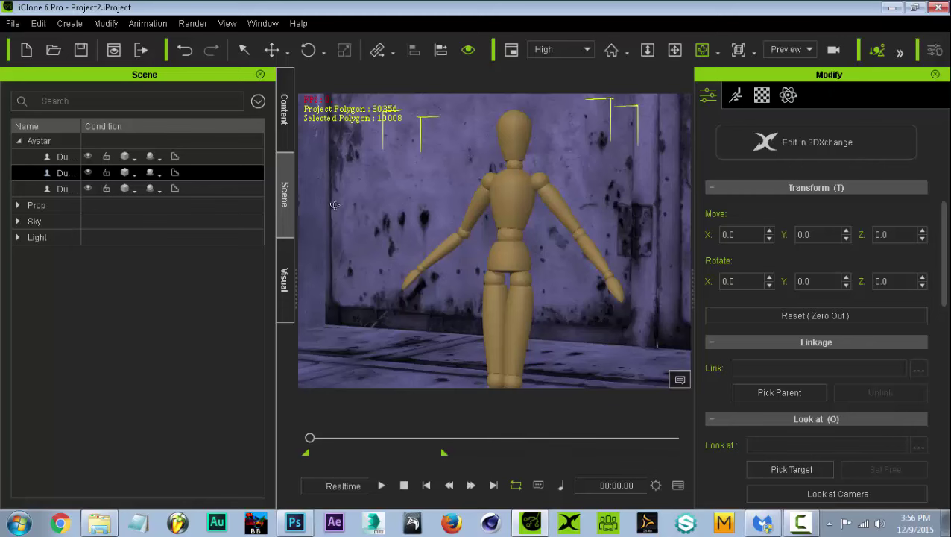
Step: Turn off the visibility of the second and third dummies at the start of the timeline
left_click(60, 176)
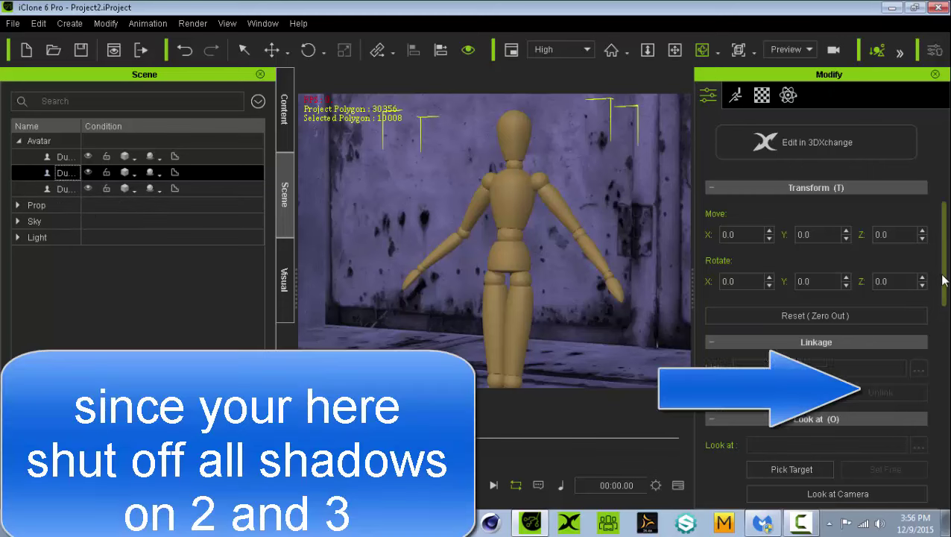
left_click_drag(944, 282, 945, 378)
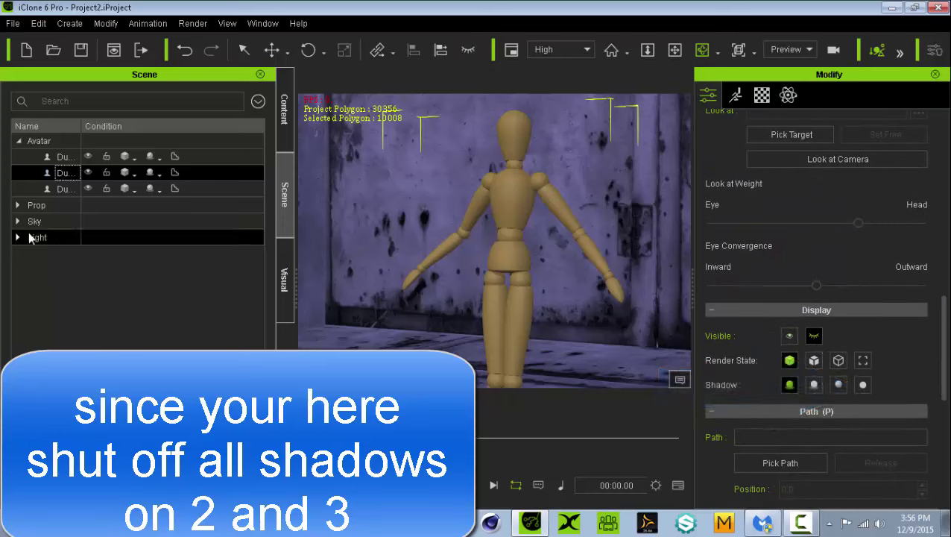
left_click(64, 189)
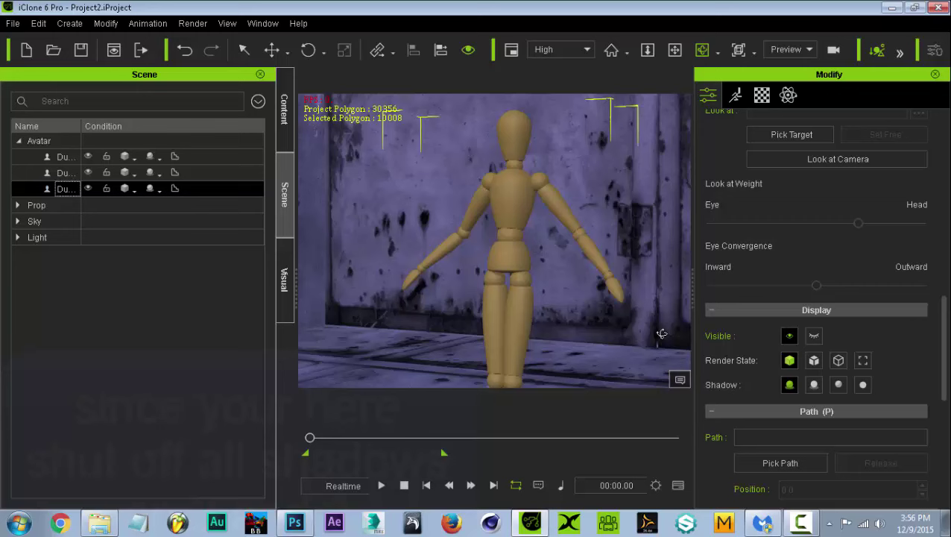
left_click(814, 335)
Step: Turn visibility back on for the second dummy at about frame 6 and for the third dummy at frame 11
left_click(66, 173)
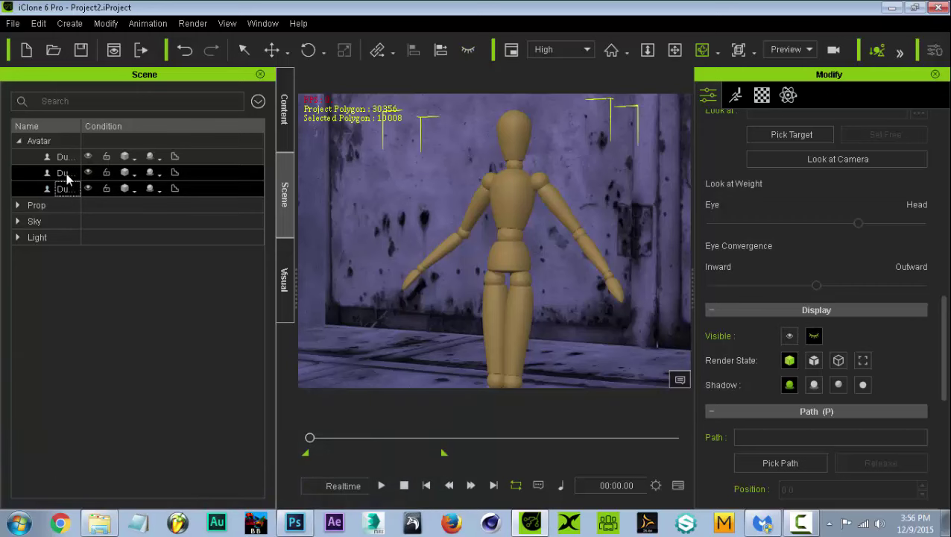
left_click(471, 485)
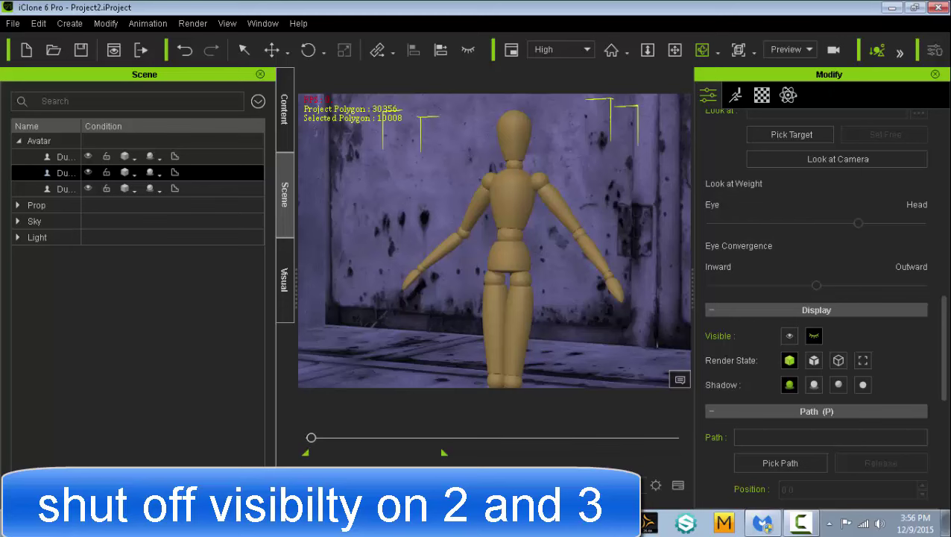
left_click(789, 335)
left_click(58, 189, "ctrl")
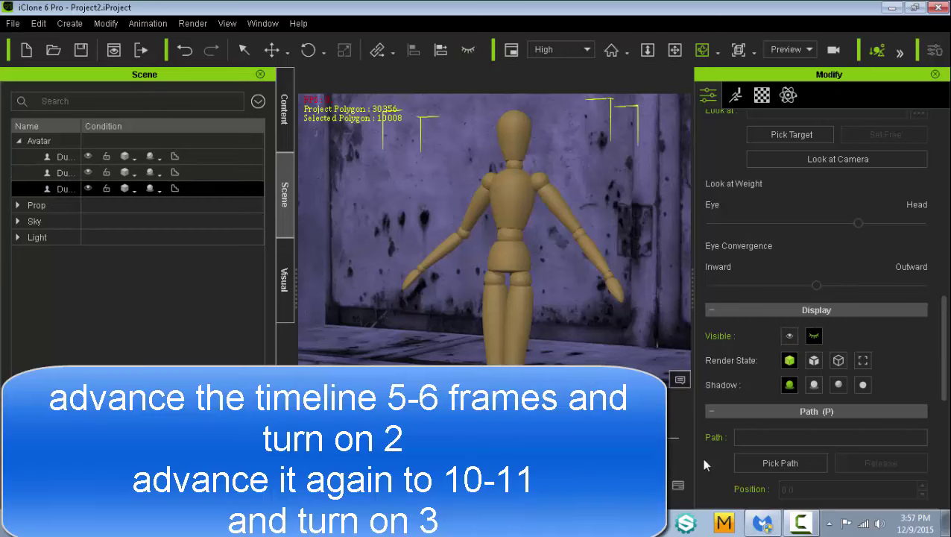
left_click(790, 337)
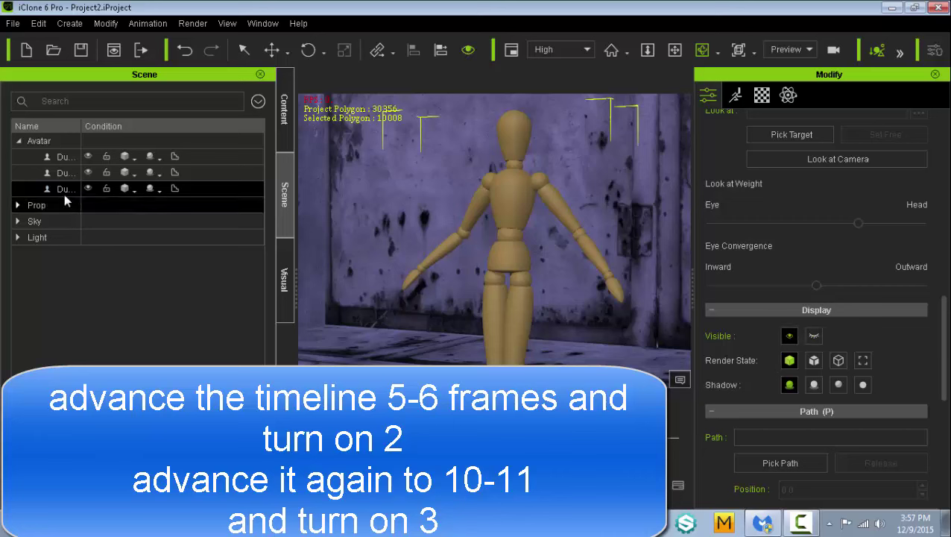
Step: Apply the custom motion "!blocks kung fu" to the first dummy and stop the playback
left_click(66, 158)
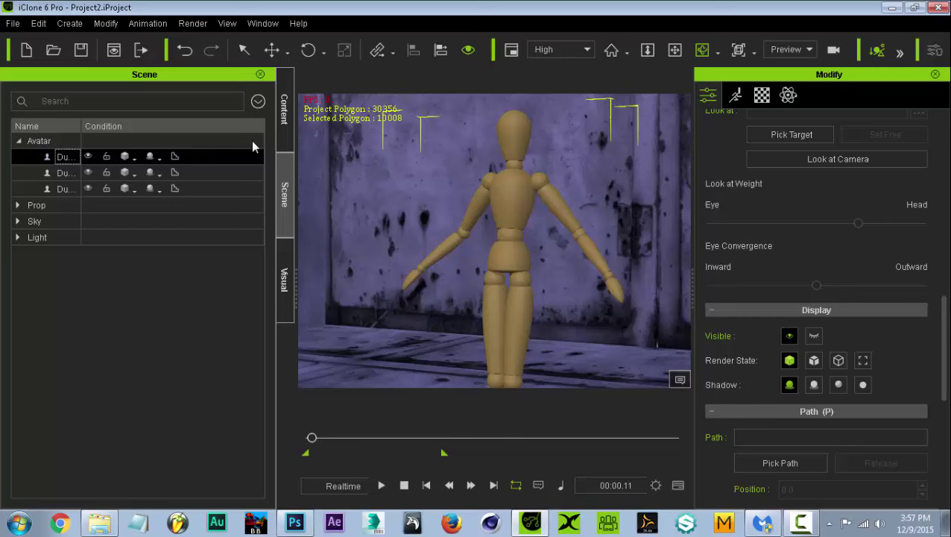
left_click(286, 119)
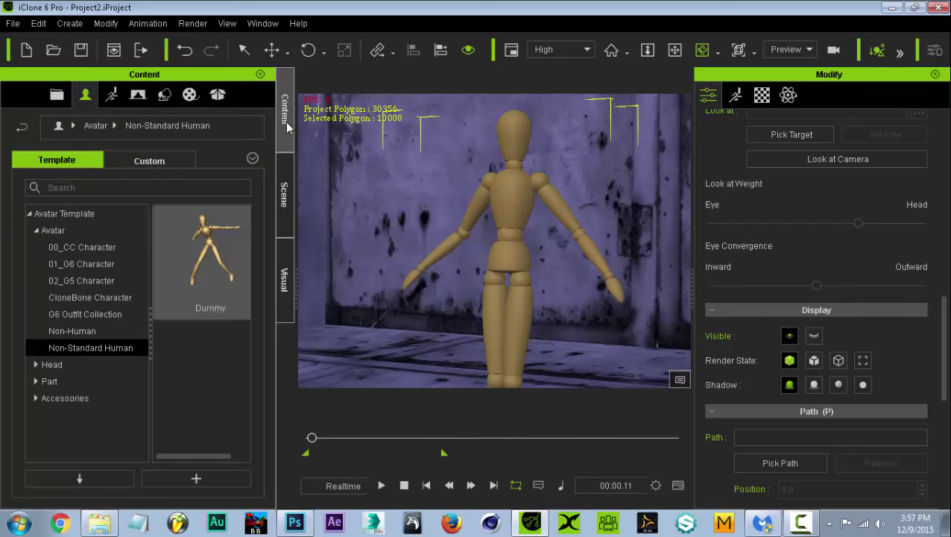
left_click(114, 96)
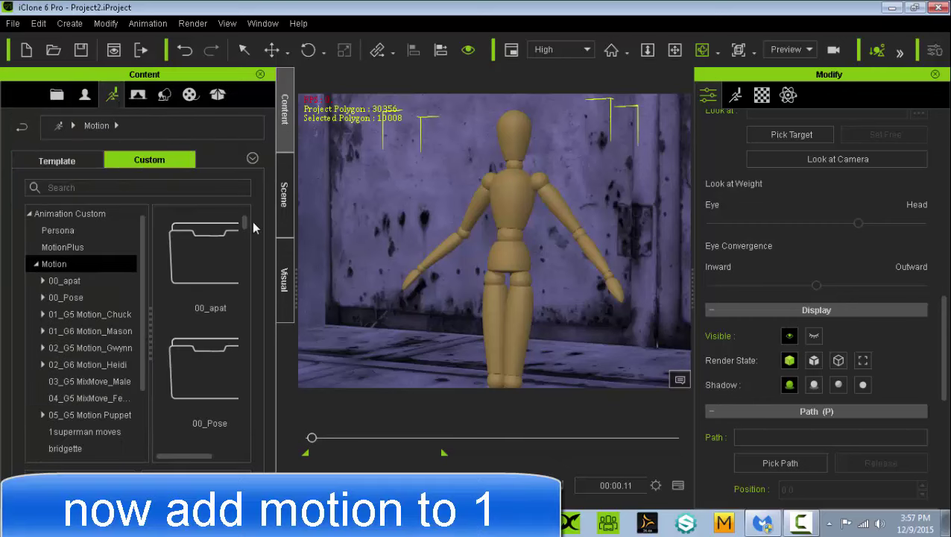
left_click_drag(243, 219, 238, 337)
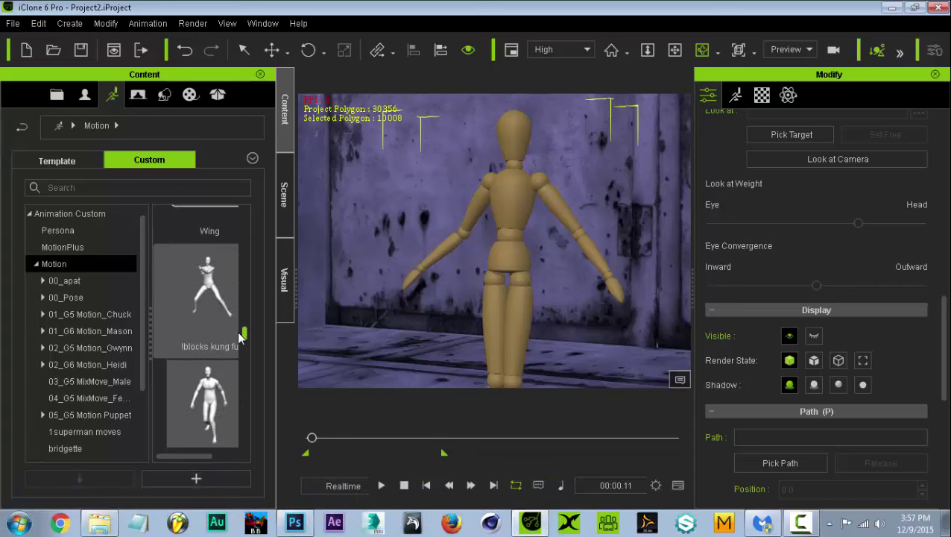
double_click(207, 318)
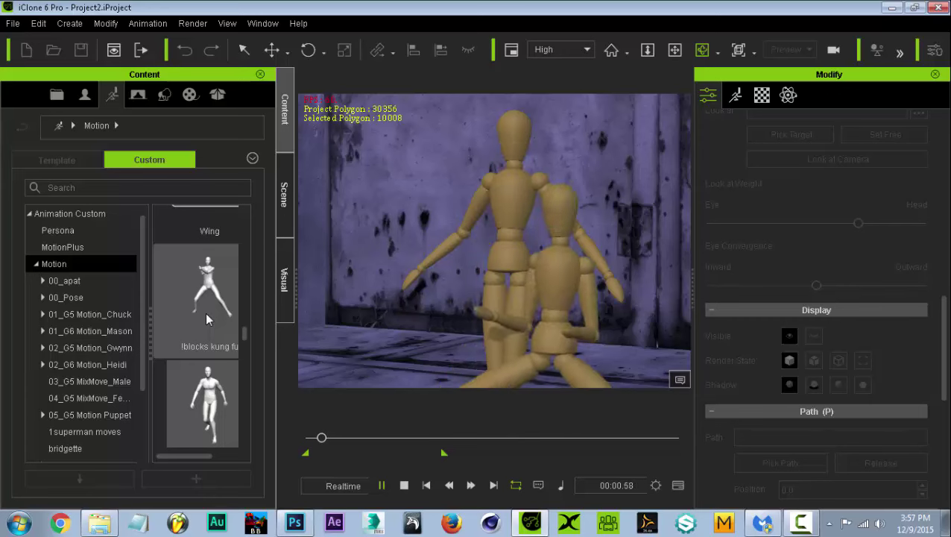
left_click(404, 485)
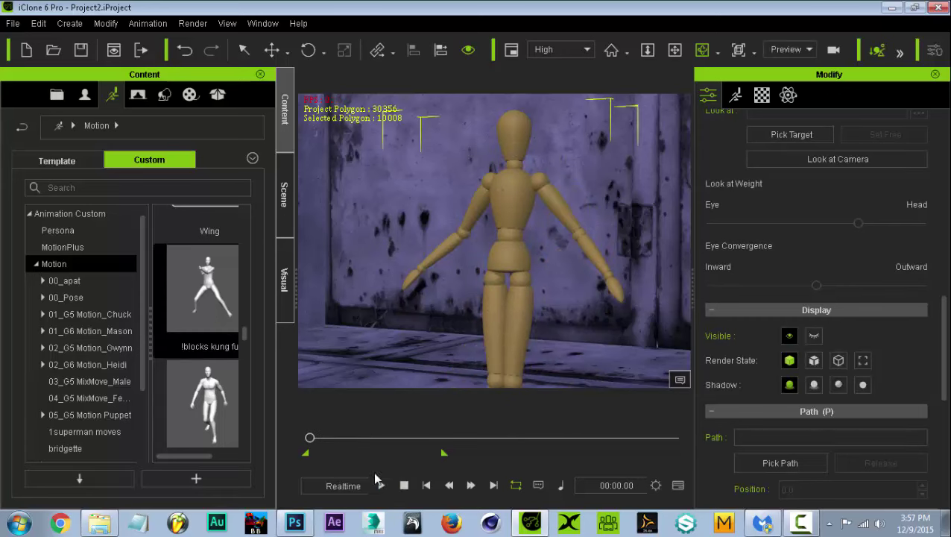
Step: Apply the "!blocks kung fu" motion to the second dummy at frame 6, where it appears, and stop the playback
left_click(285, 219)
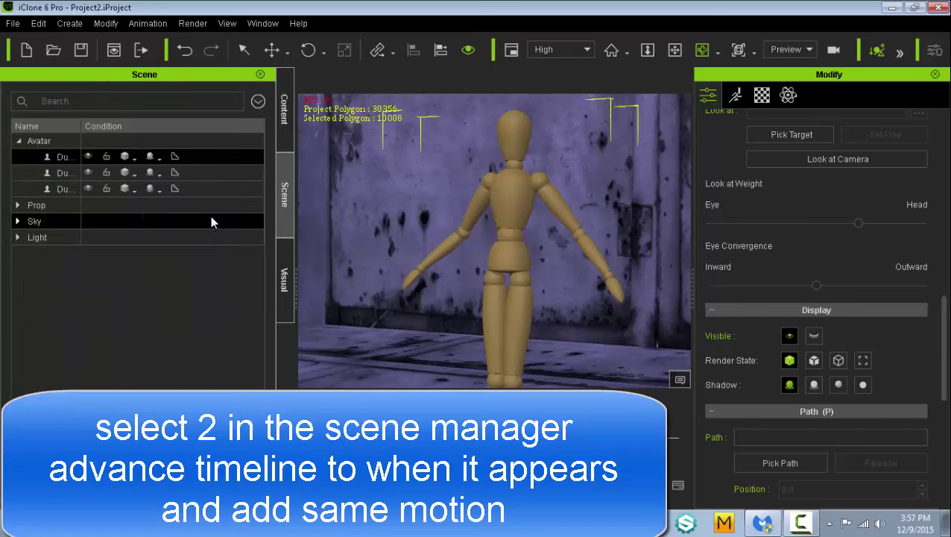
left_click(75, 173)
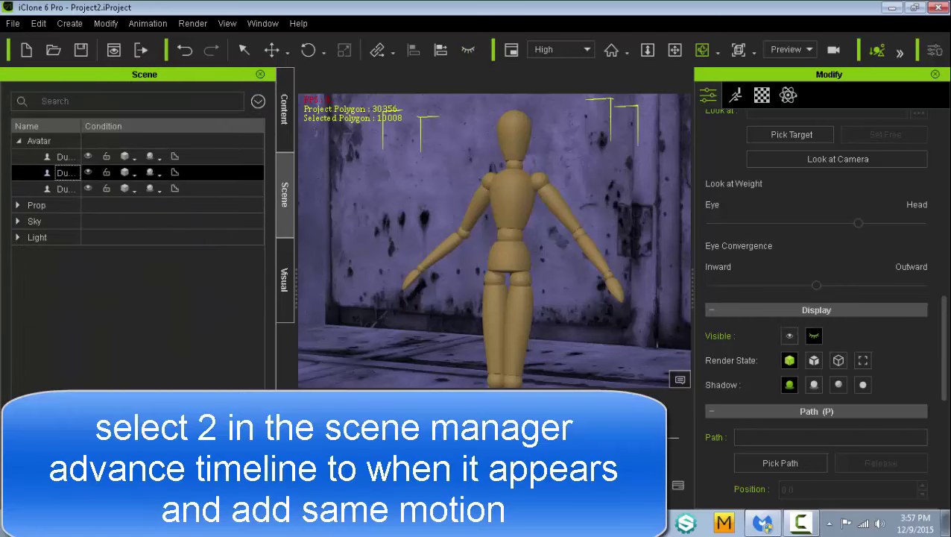
key("space")
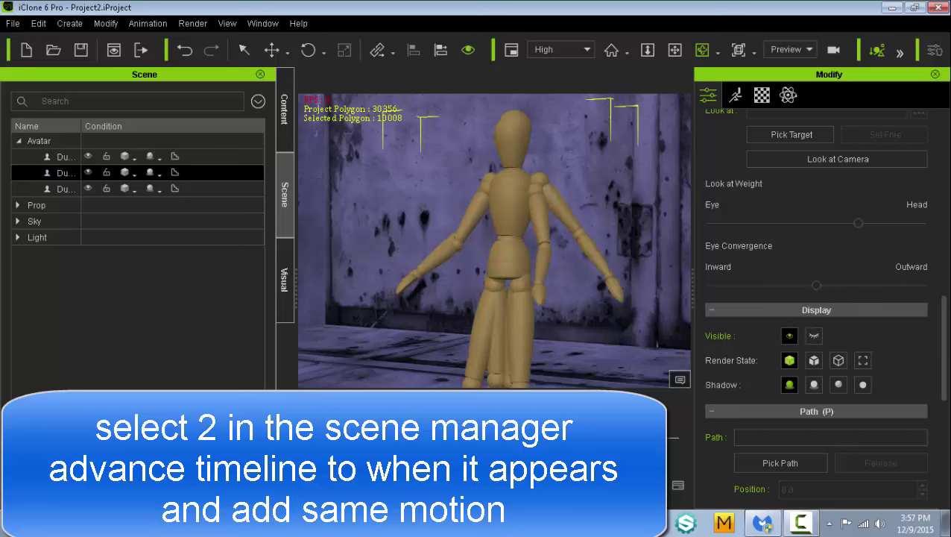
left_click(283, 116)
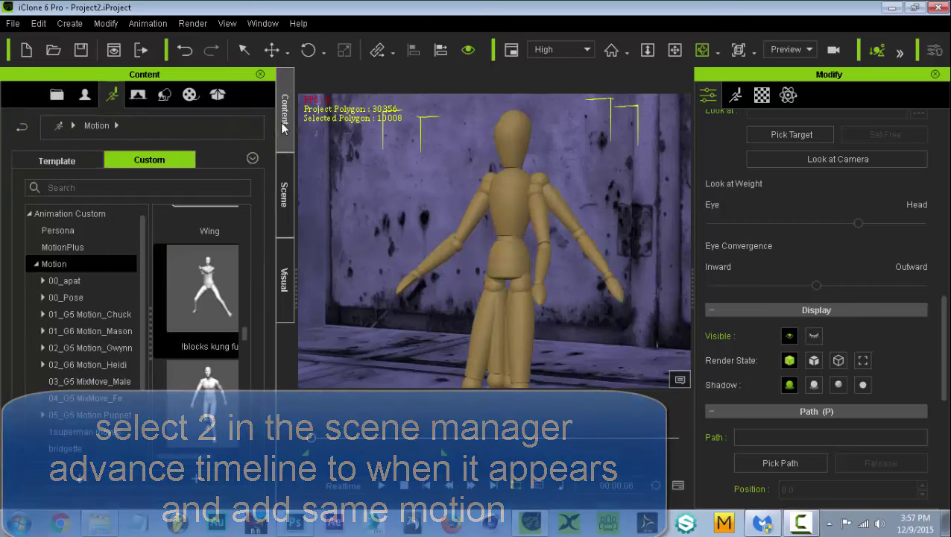
double_click(201, 283)
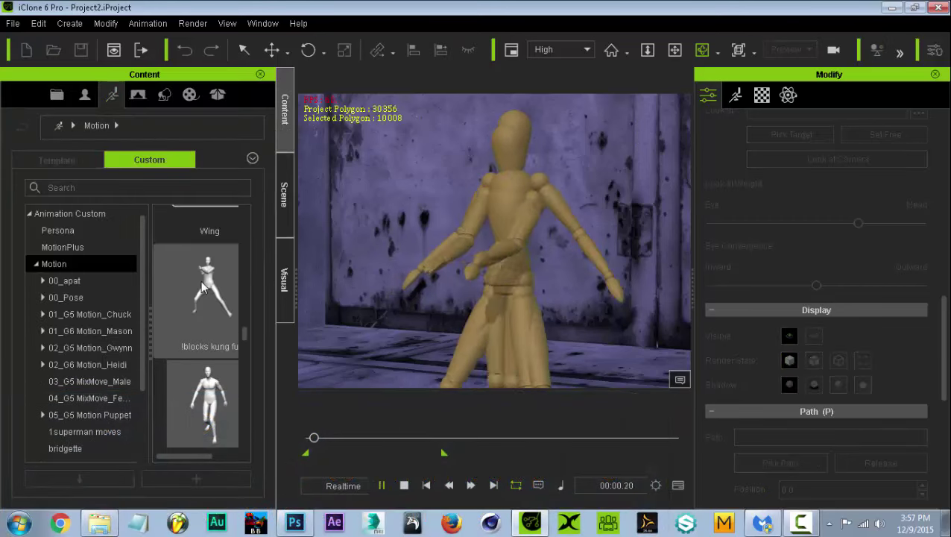
left_click(403, 482)
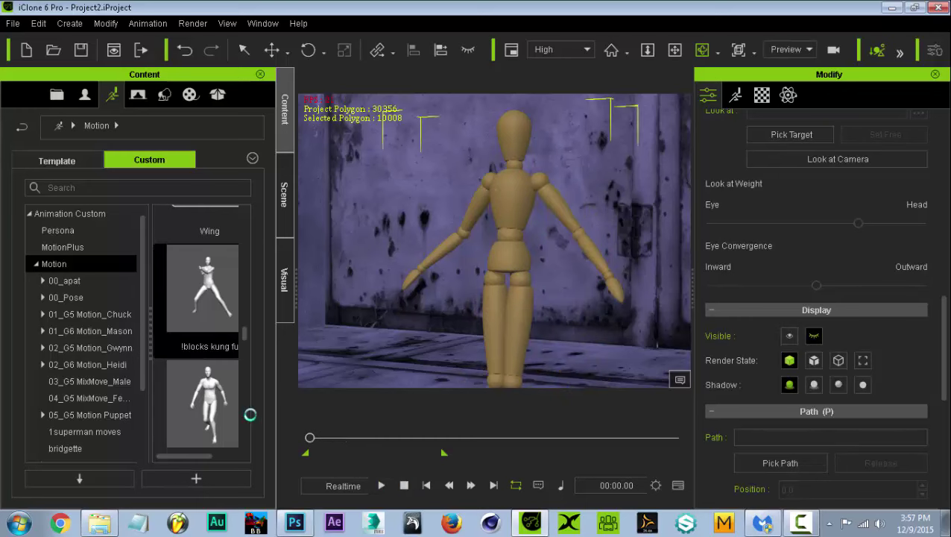
Step: Apply the "!blocks kung fu" motion to the third dummy at frame 11, where it appears
left_click(282, 213)
left_click(73, 190)
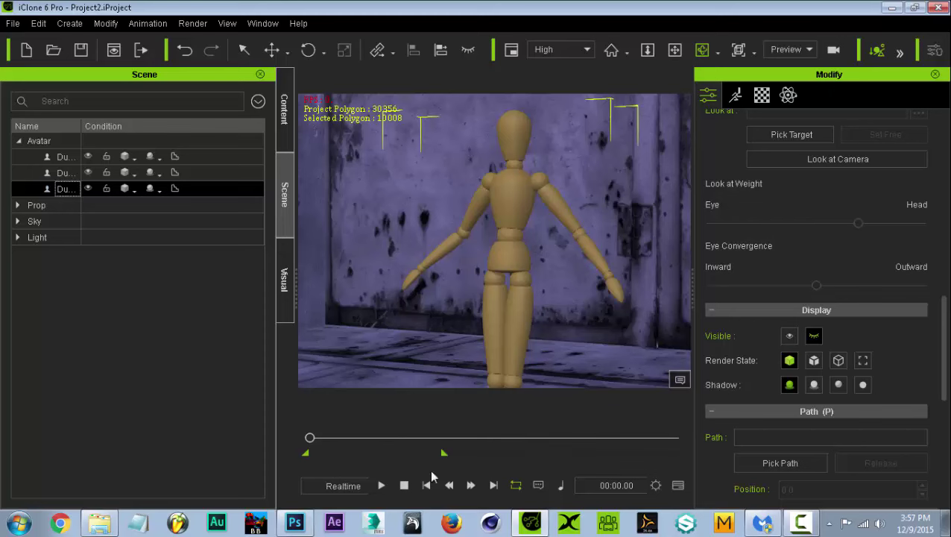
left_click(471, 486)
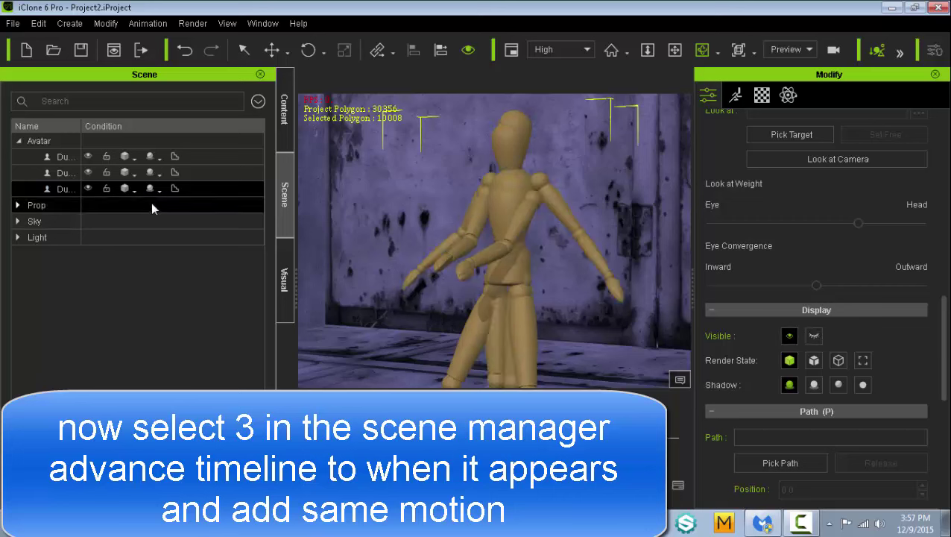
left_click(287, 120)
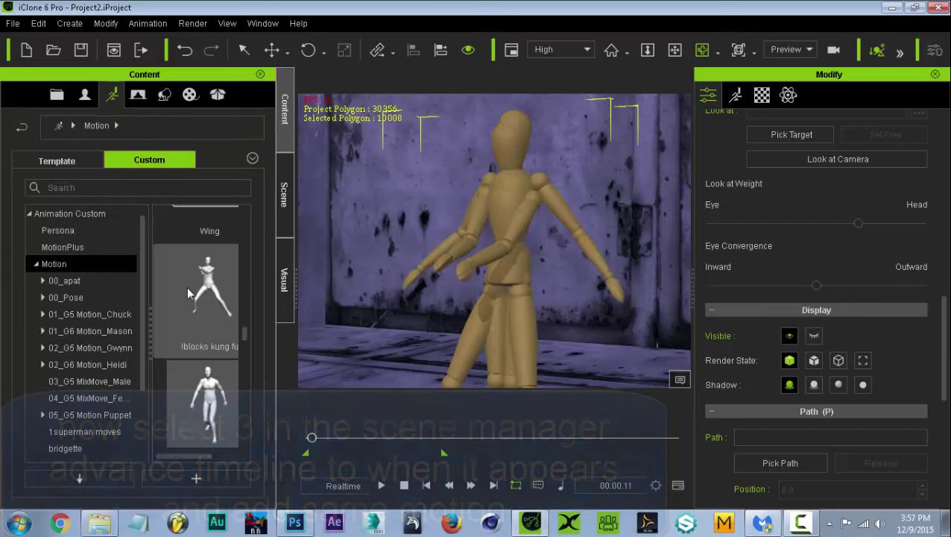
double_click(186, 286)
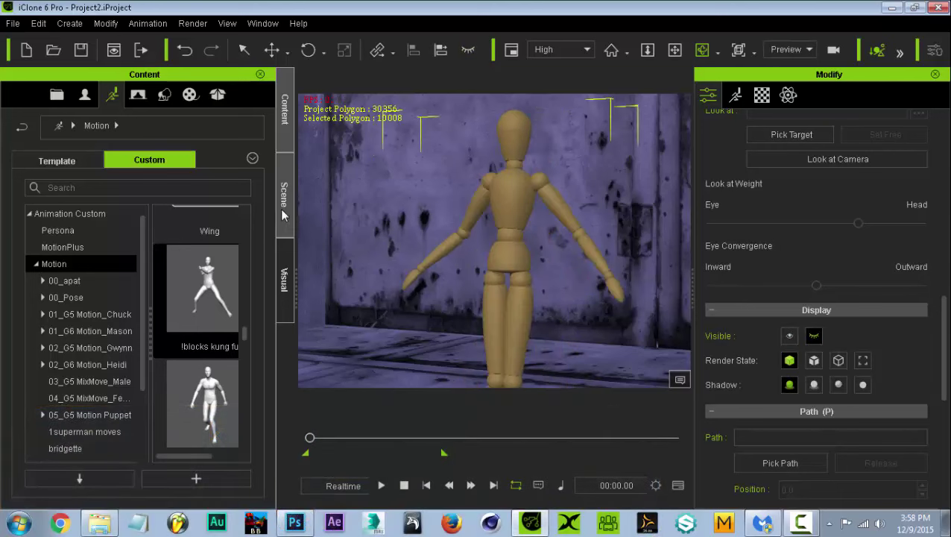
Step: Select all the wood materials of the second dummy in its material list
left_click(282, 206)
left_click(77, 172)
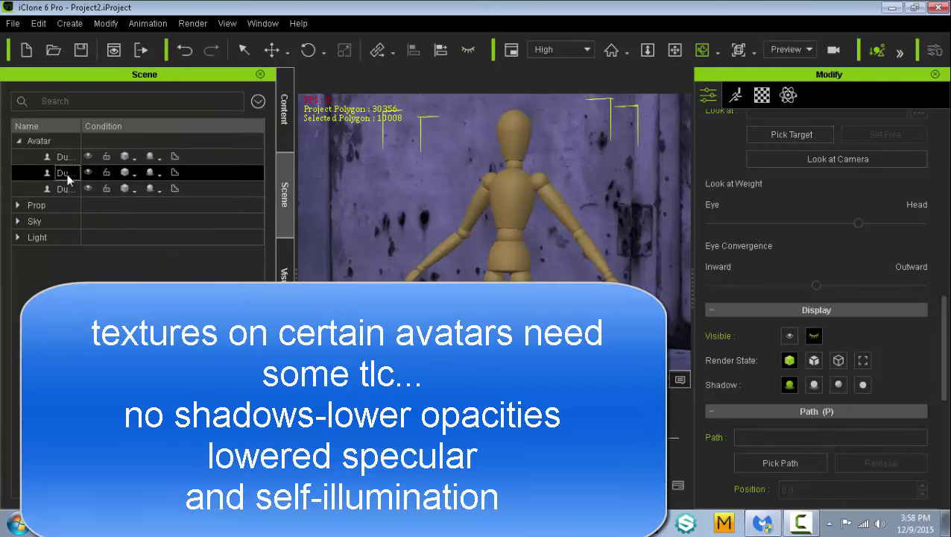
left_click(762, 95)
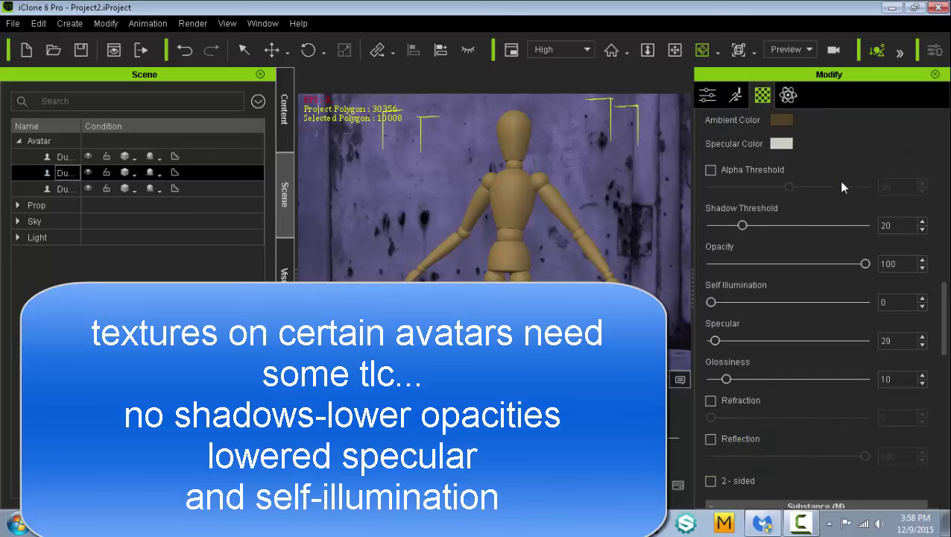
left_click_drag(943, 312, 943, 147)
left_click_drag(923, 231, 922, 182)
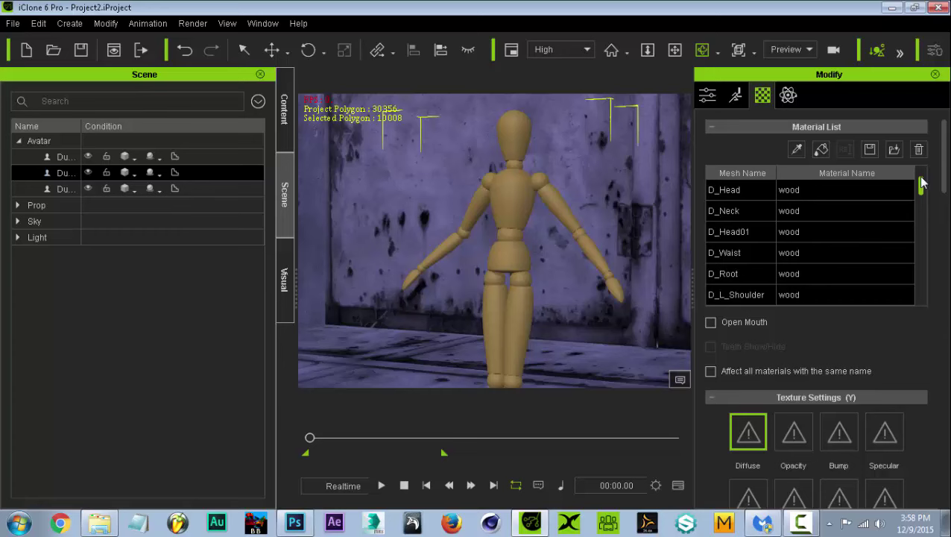
left_click(845, 192)
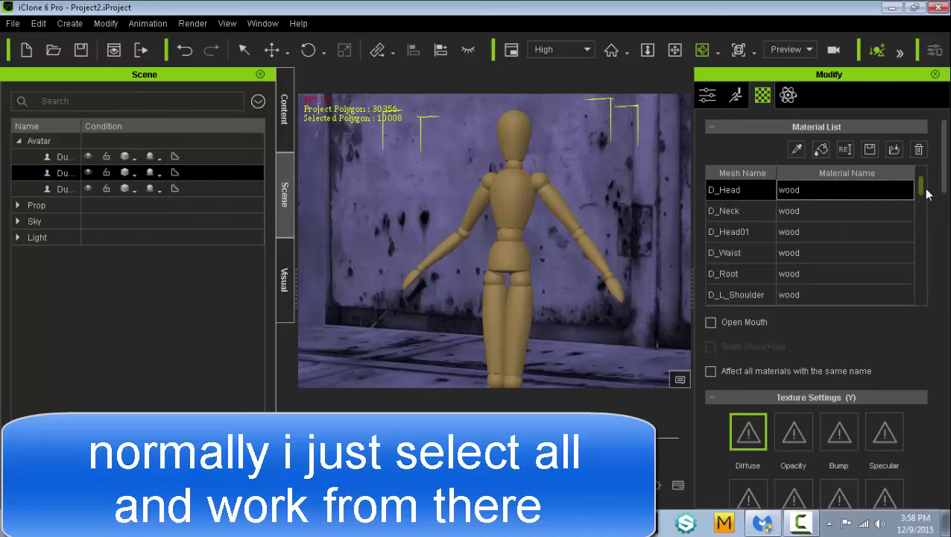
left_click_drag(921, 186, 922, 306)
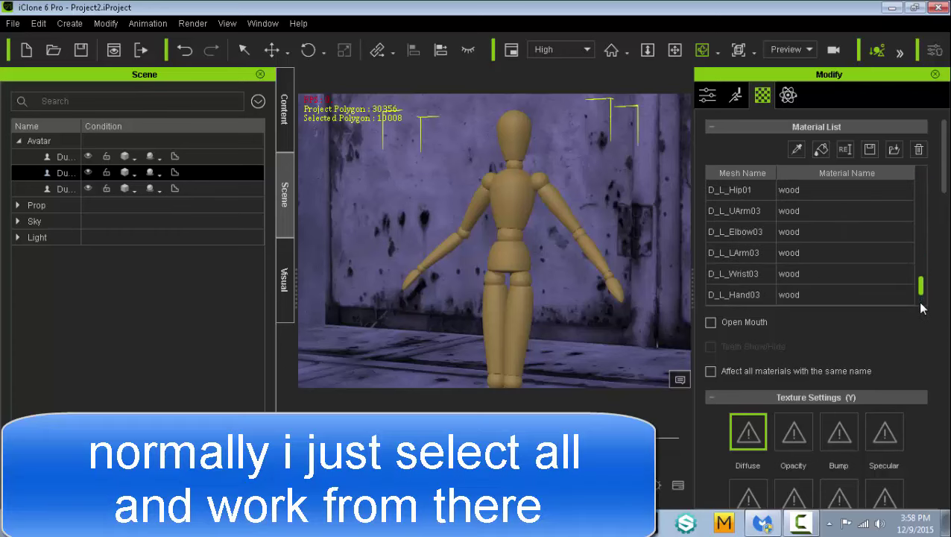
left_click(864, 291)
key("ctrl+a")
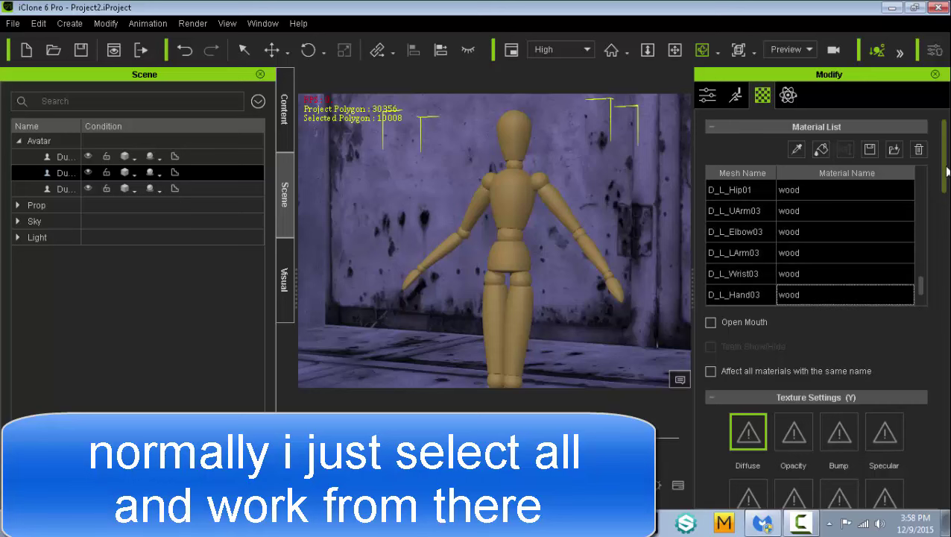
Step: Set the second dummy's materials to opacity 33, self illumination 44 and specular 19
left_click_drag(945, 168, 943, 320)
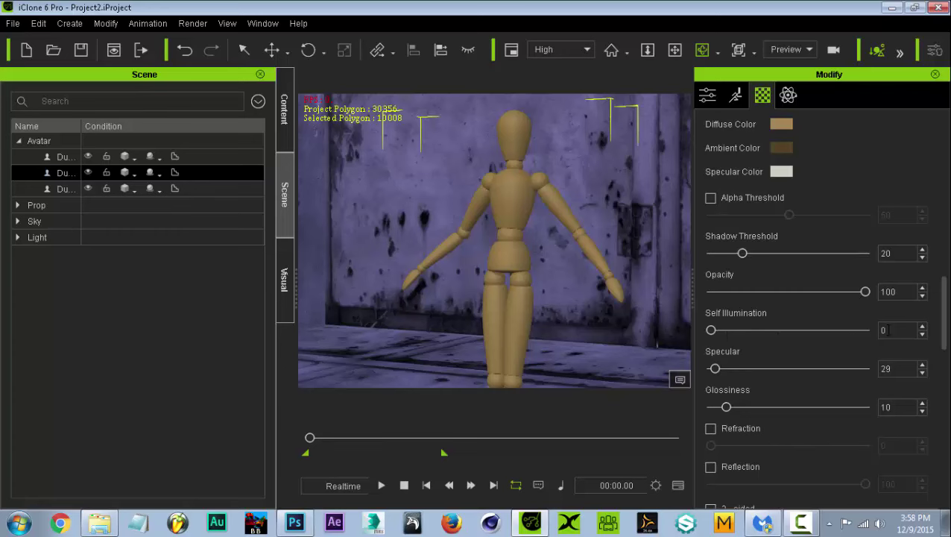
double_click(898, 293)
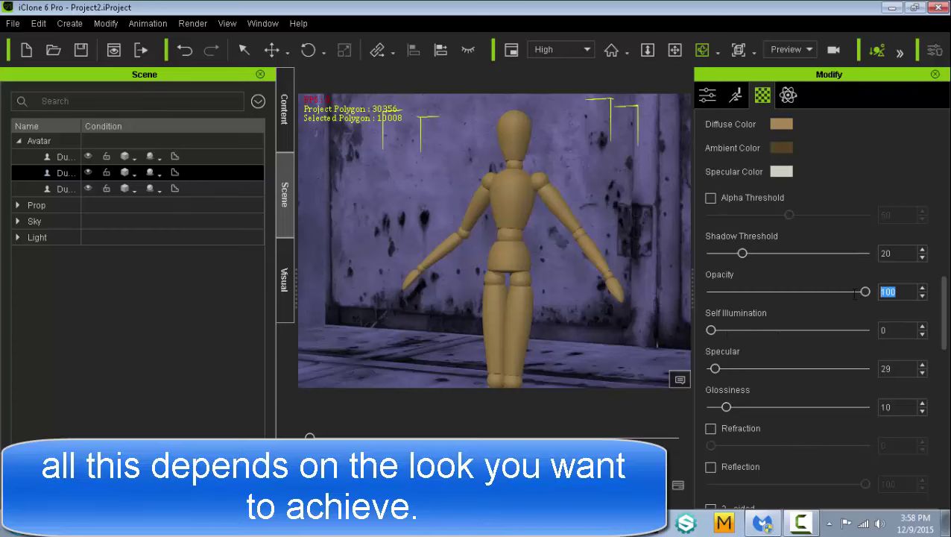
type("33")
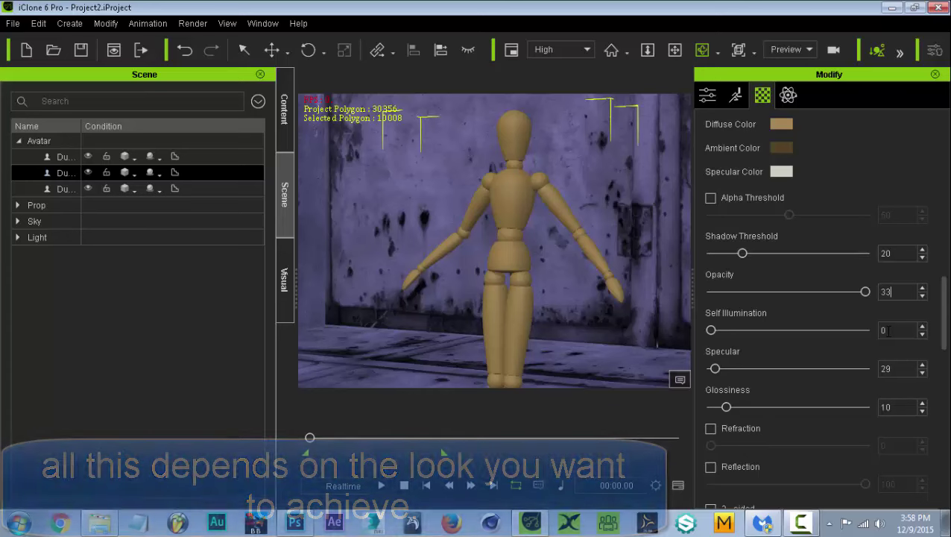
double_click(885, 330)
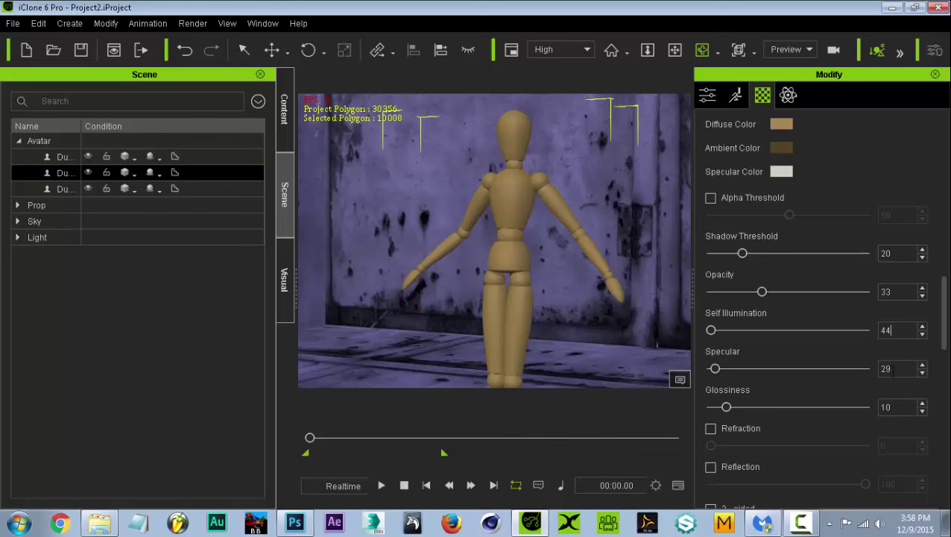
type("44")
double_click(902, 368)
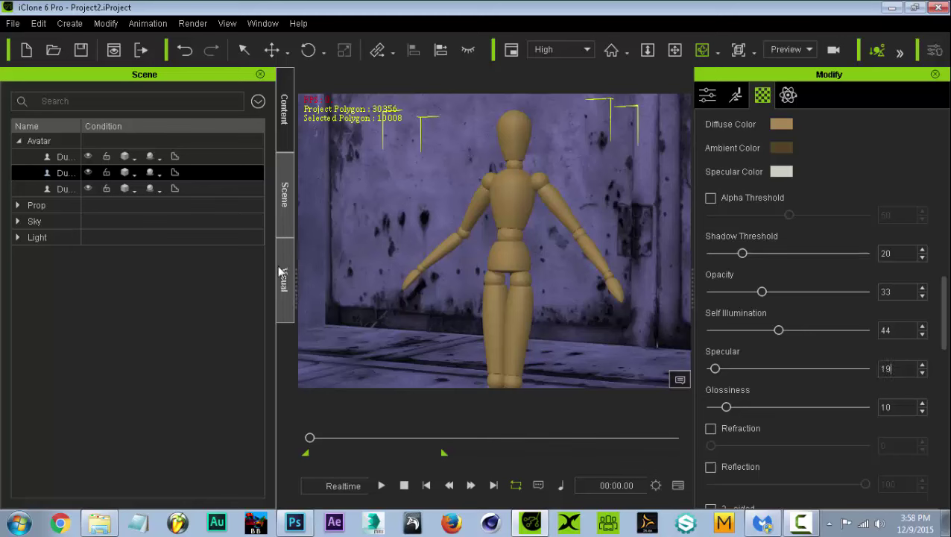
Step: Set the third dummy's materials to opacity 22, self illumination 44 and specular 12
left_click(74, 192, "ctrl")
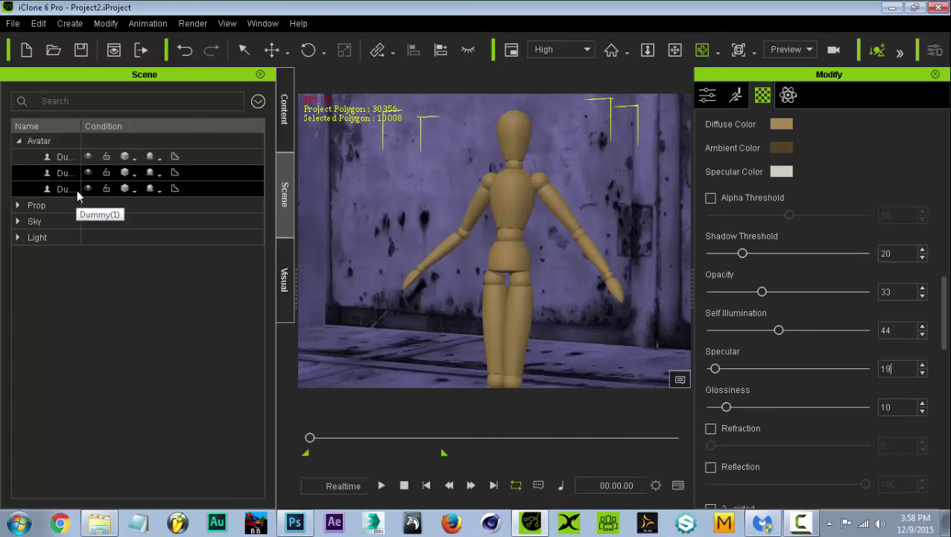
left_click(56, 193)
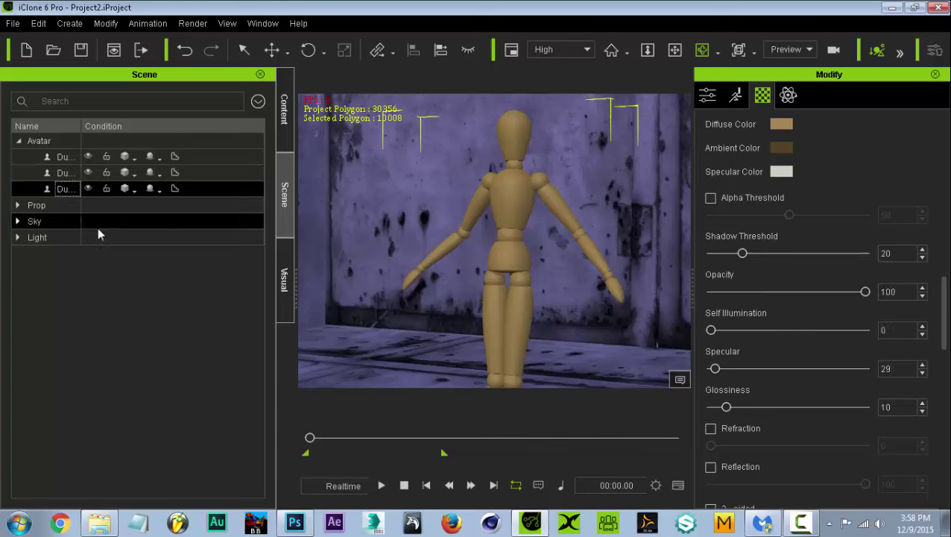
double_click(890, 292)
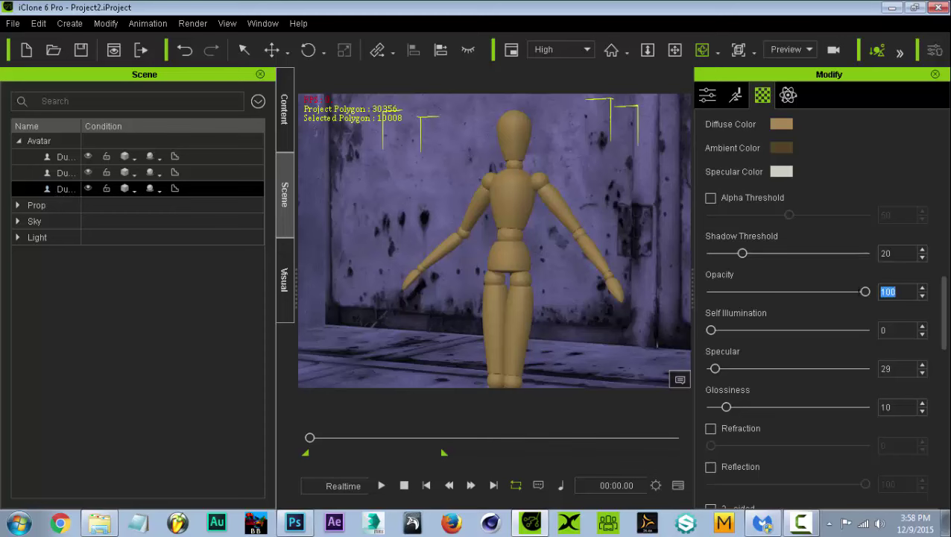
type("22")
double_click(889, 330)
type("44")
double_click(898, 368)
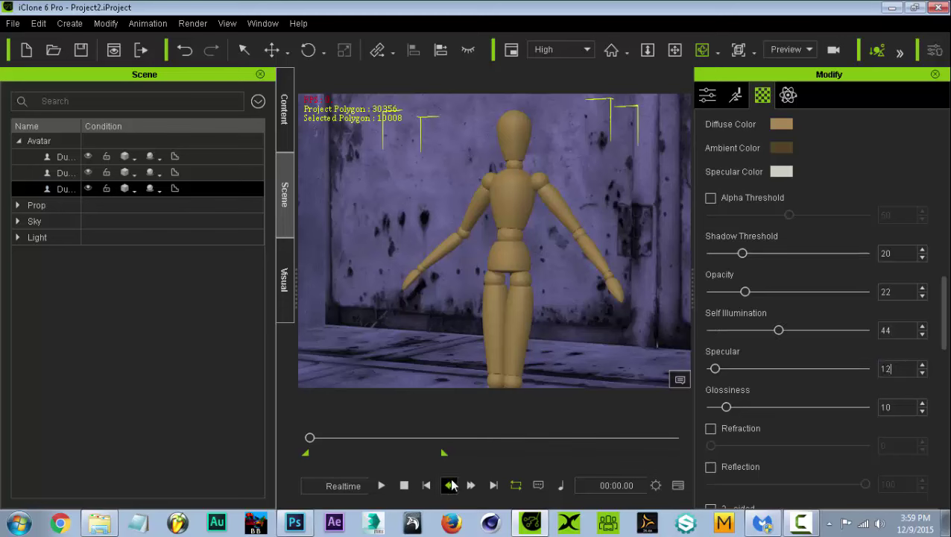
Step: Play the animation to check the translucent echo effect, and stop the playback
left_click(381, 485)
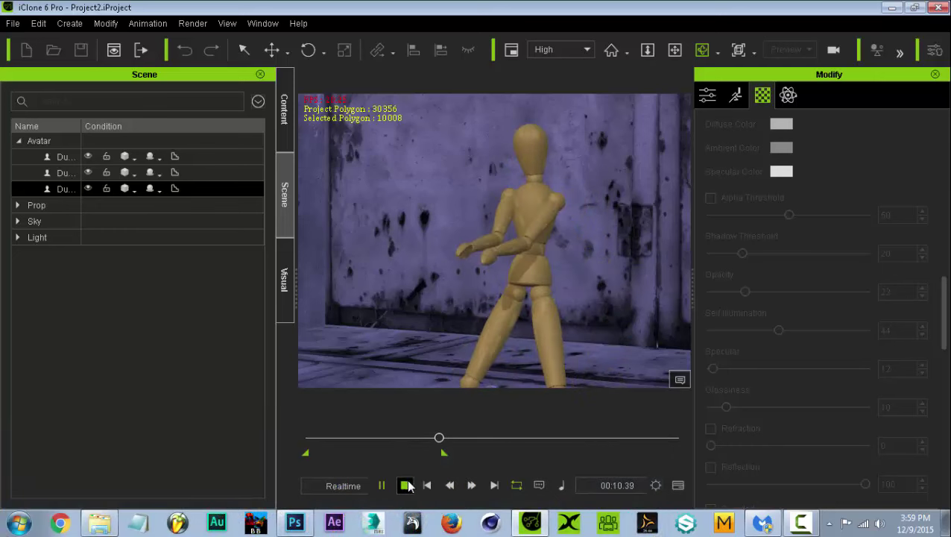
left_click(405, 485)
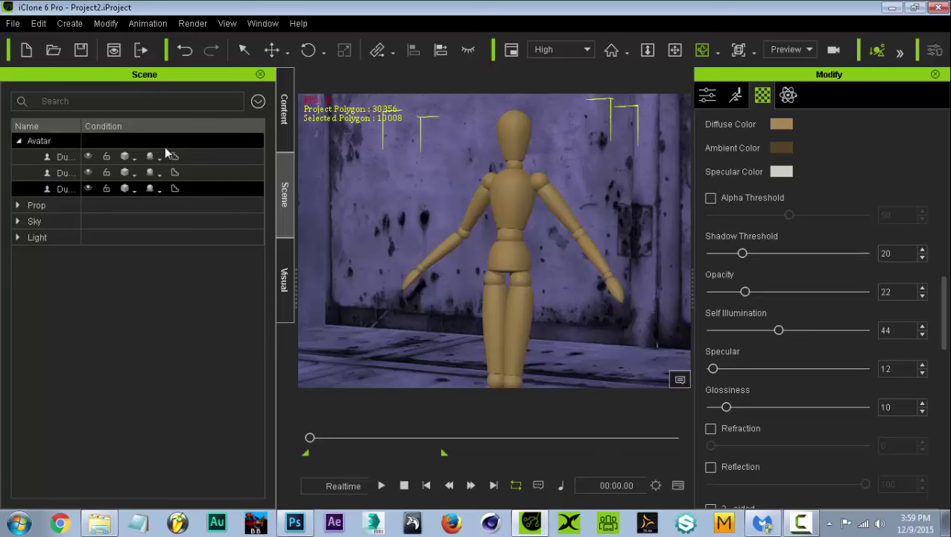
Step: Move the timeline to about 00:05.30 and set the opacity of the second dummy's D_Head material to 0
left_click(68, 173)
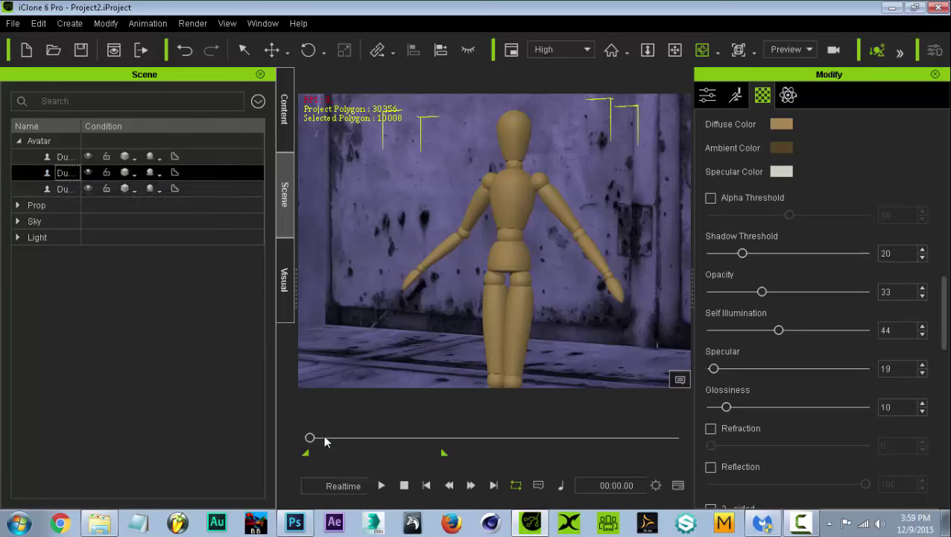
left_click_drag(323, 440, 365, 445)
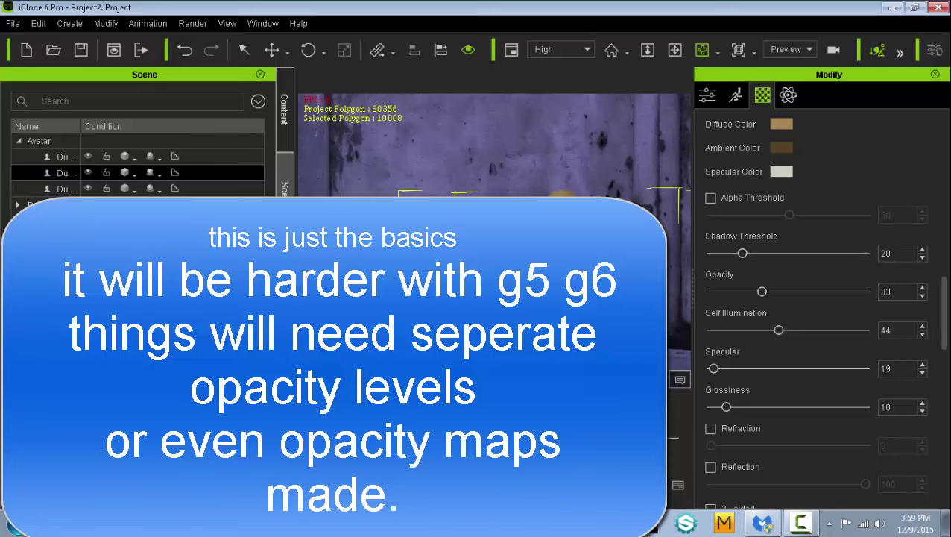
left_click_drag(943, 307, 945, 142)
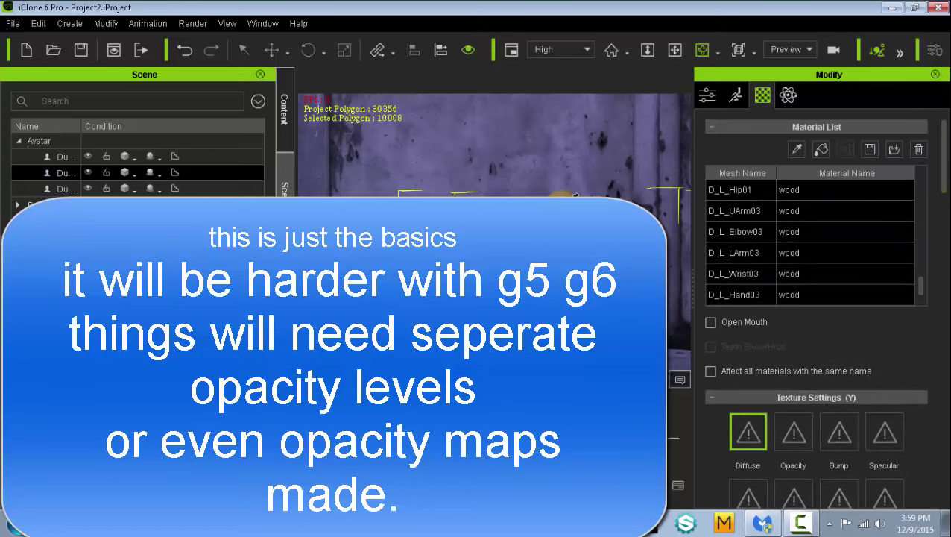
scroll(738, 246, "up", 10)
left_click(737, 191)
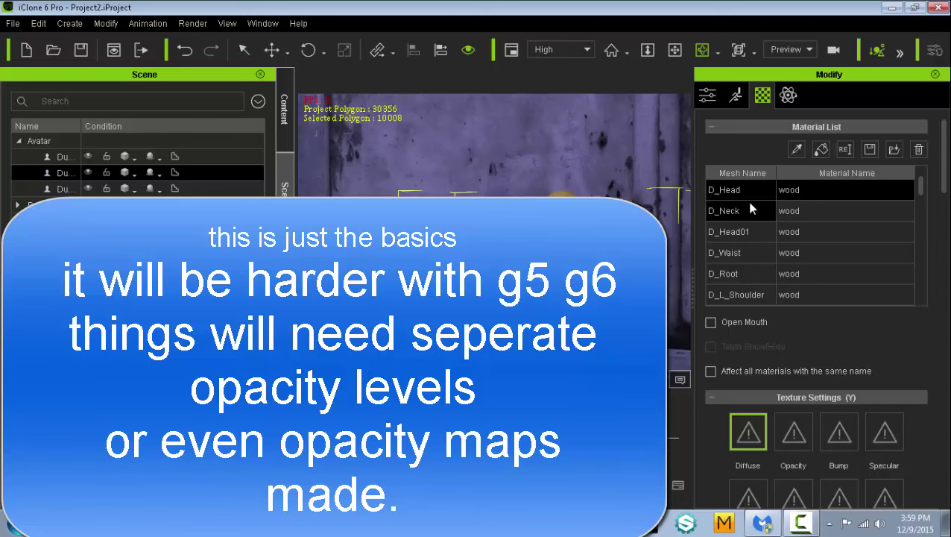
left_click_drag(946, 168, 946, 336)
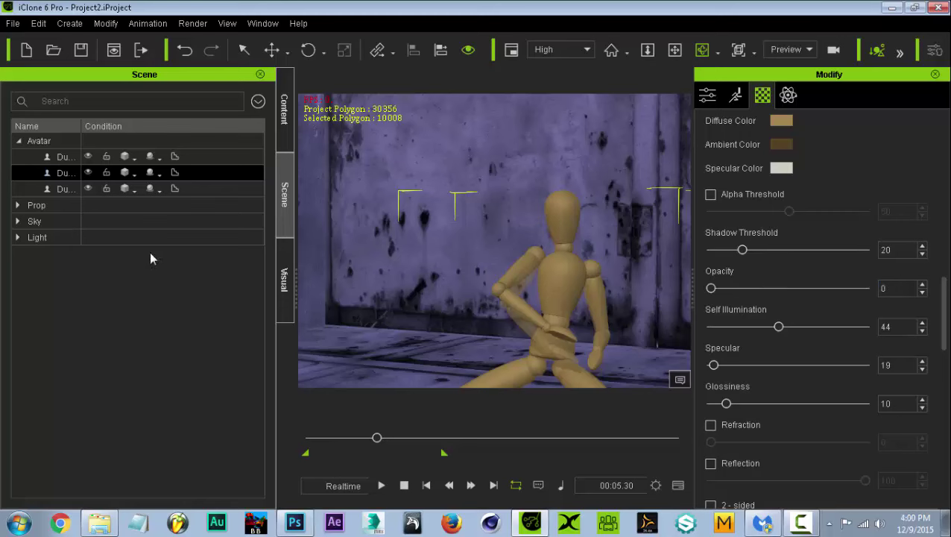
Step: Set the opacity of the third dummy's head material to 0 and play the animation
left_click(73, 193)
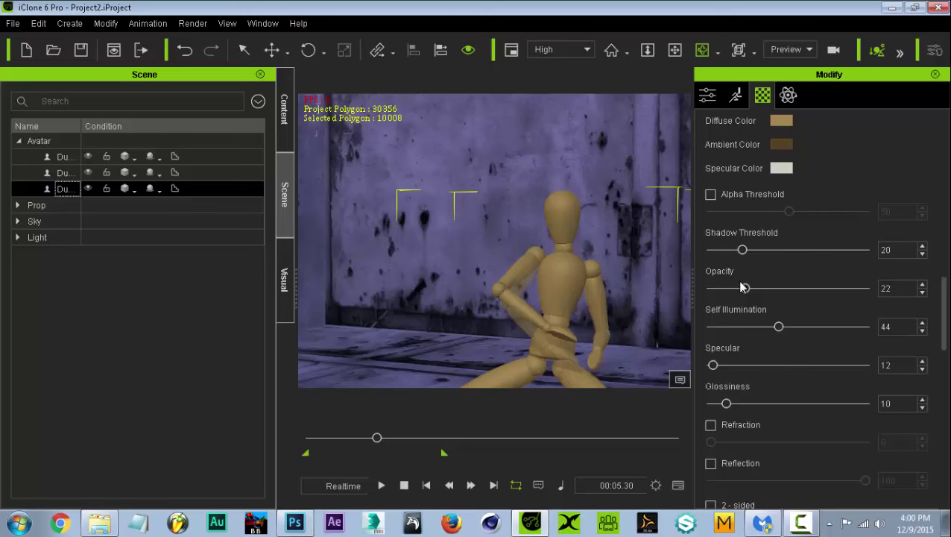
double_click(886, 289)
key("Return")
left_click(380, 484)
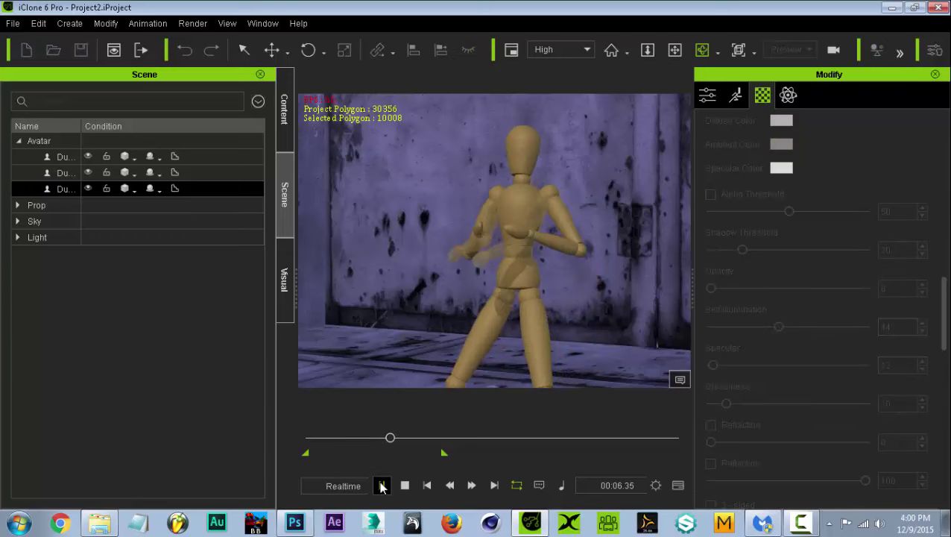